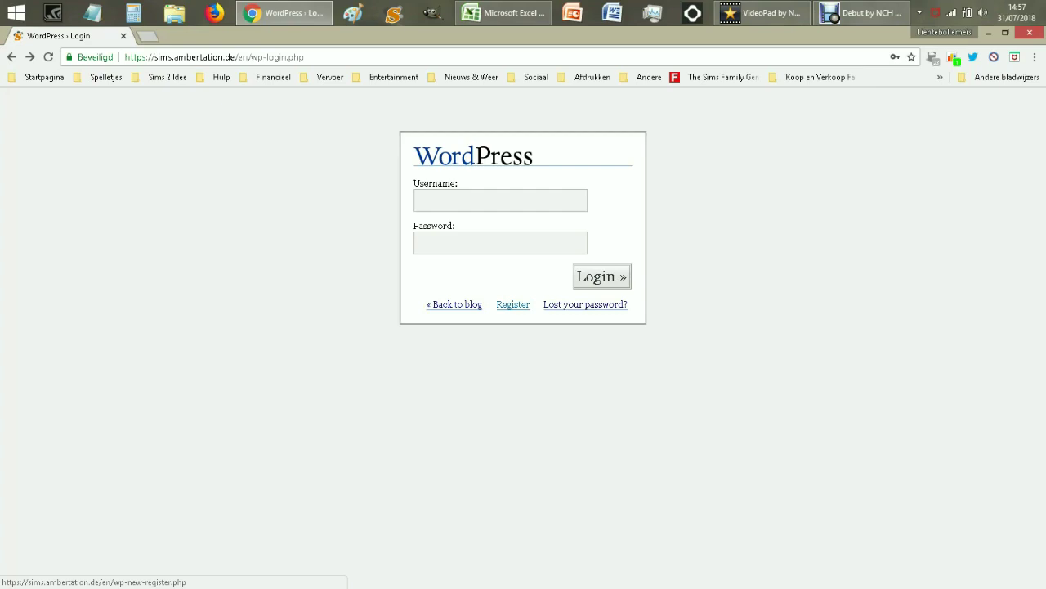
Step: Open the blog registration form and enter the username '=The Sims 2='
left_click(512, 304)
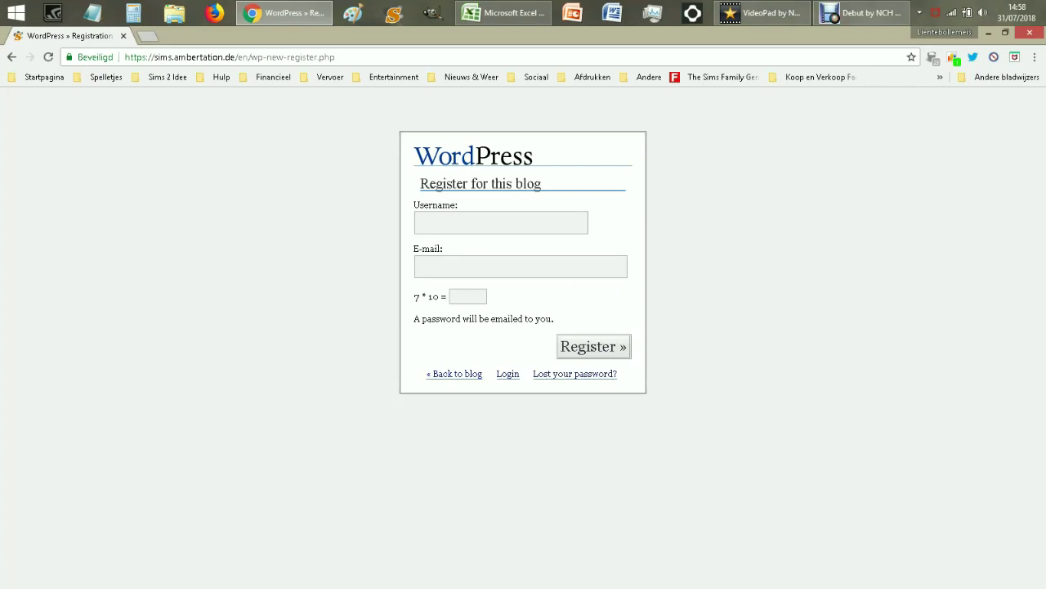
left_click(501, 223)
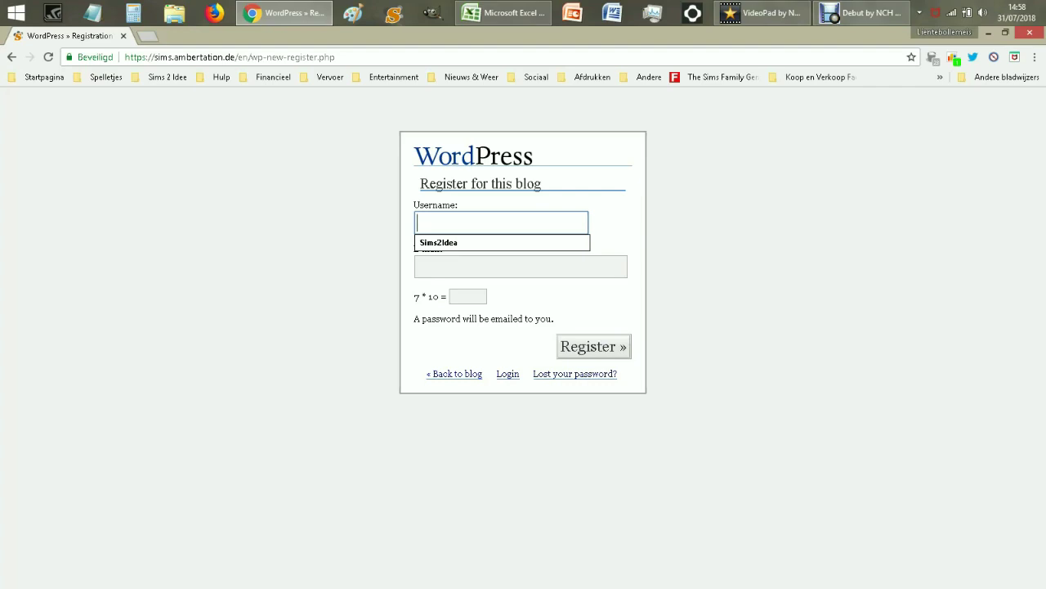
type("=The ")
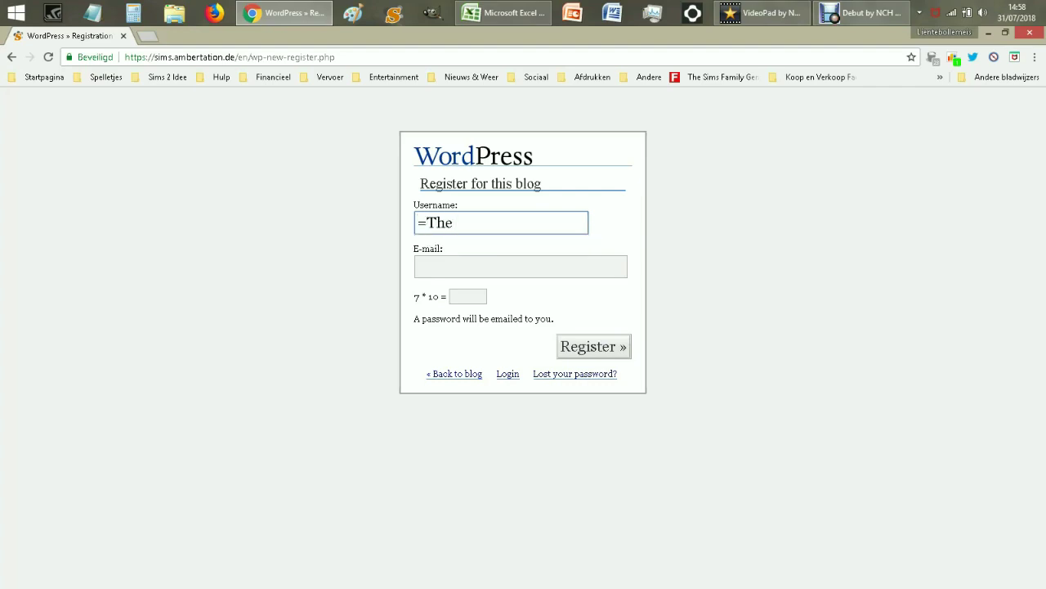
type("Sims")
type(" 2=")
Step: Fill the e-mail field with the second saved address and answer the sum check with 70
key("Tab")
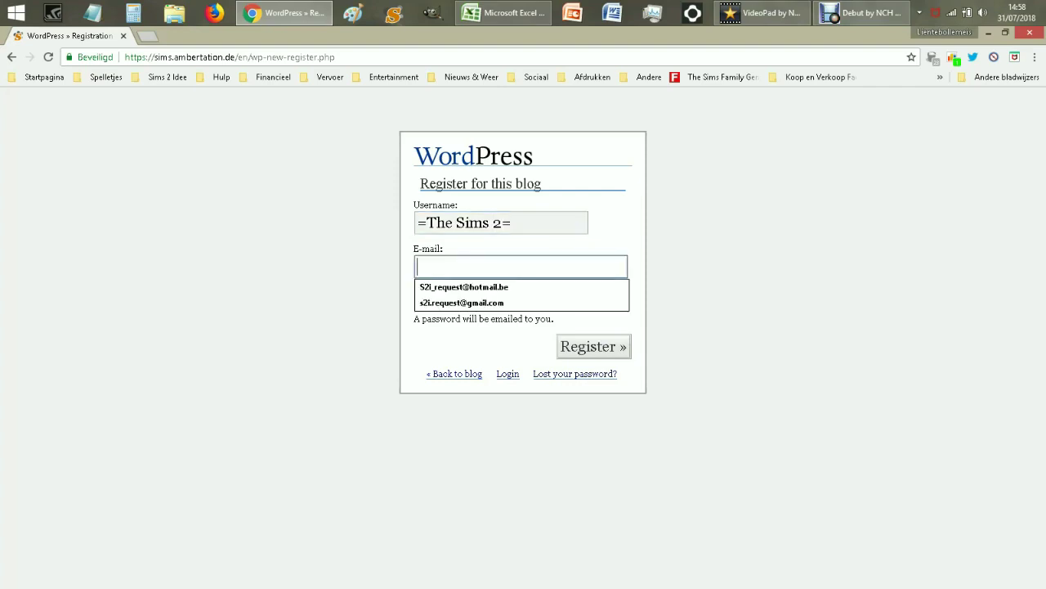
key("Down")
key("Down")
key("Return")
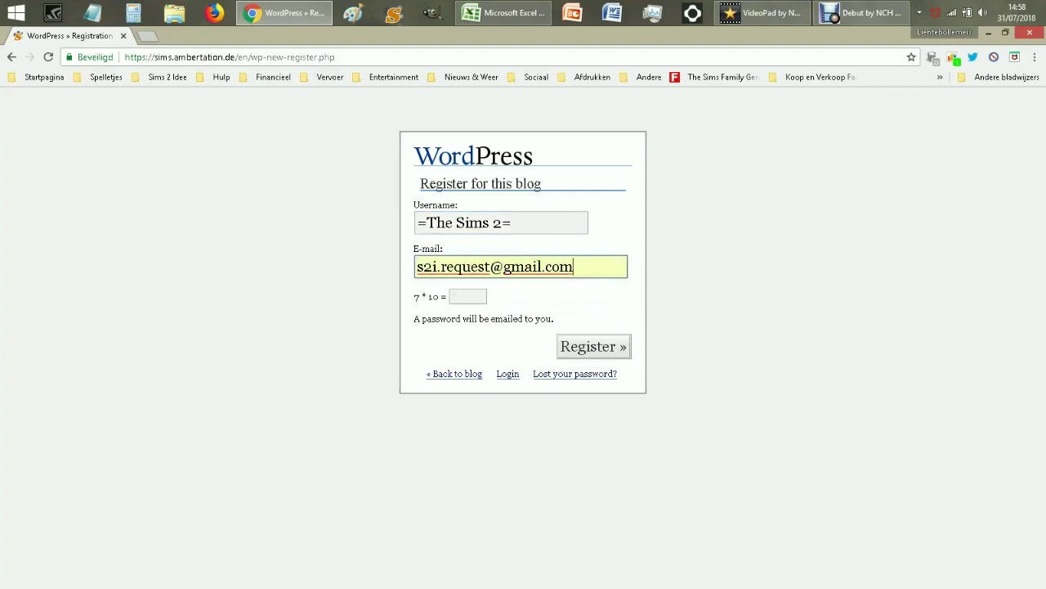
key("Tab")
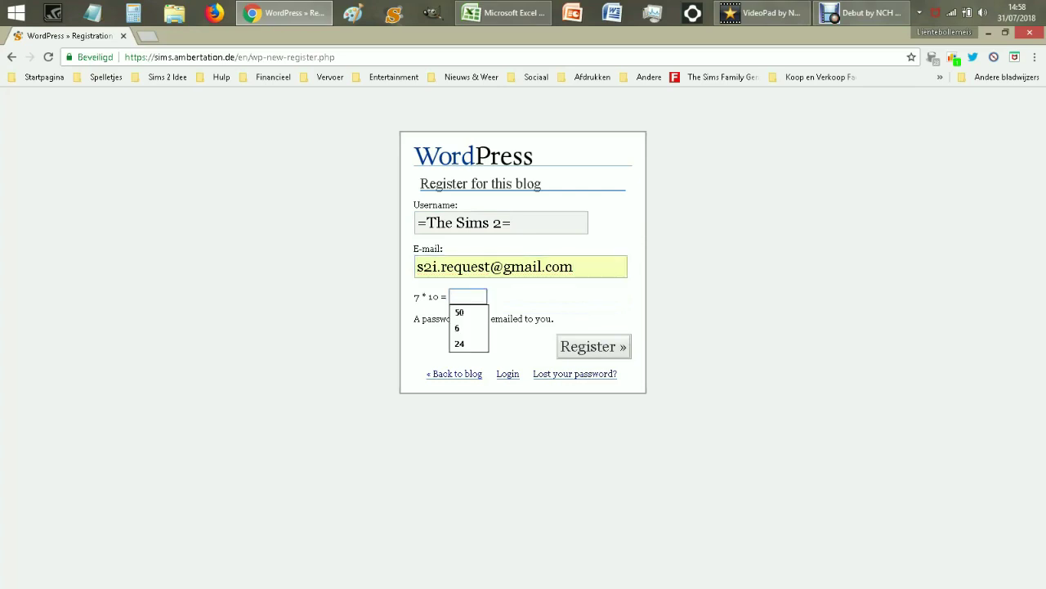
type("7")
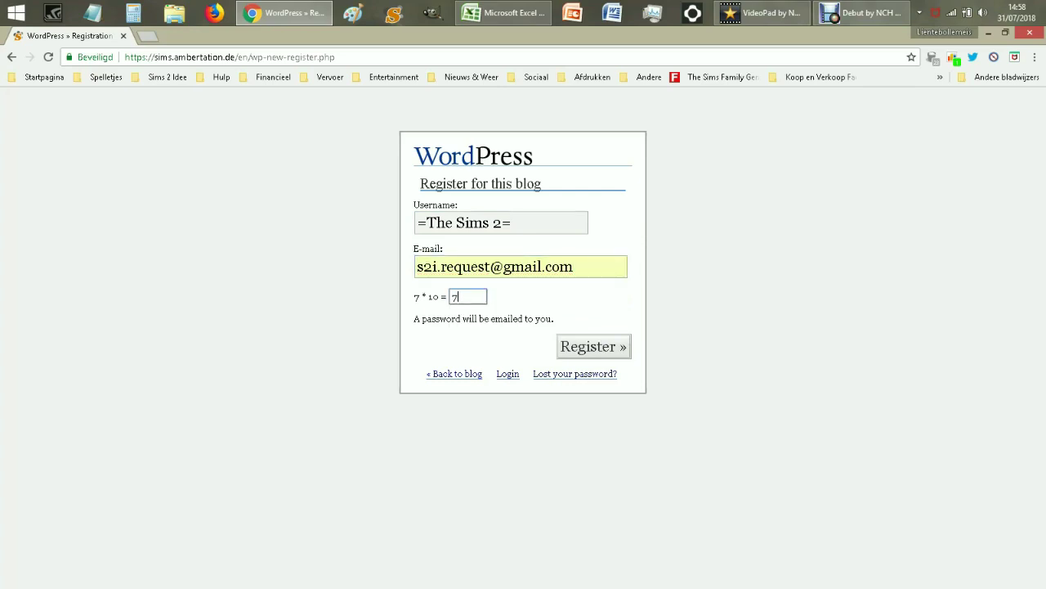
type("0")
Step: Submit, return from the wrong-calculation error, change the sum answer to 25 and resubmit
key("Return")
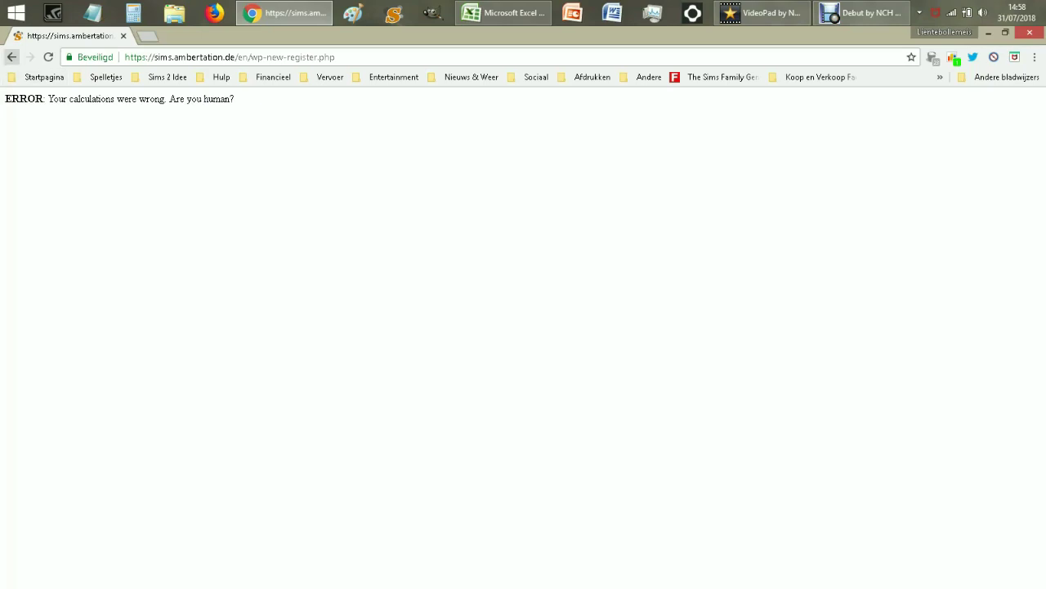
left_click(11, 57)
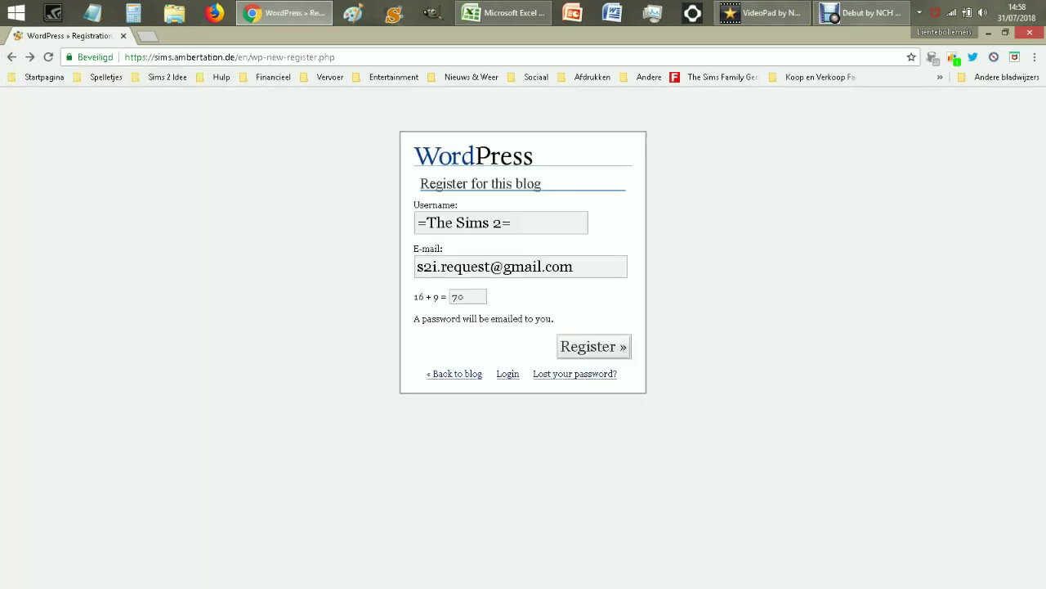
double_click(460, 296)
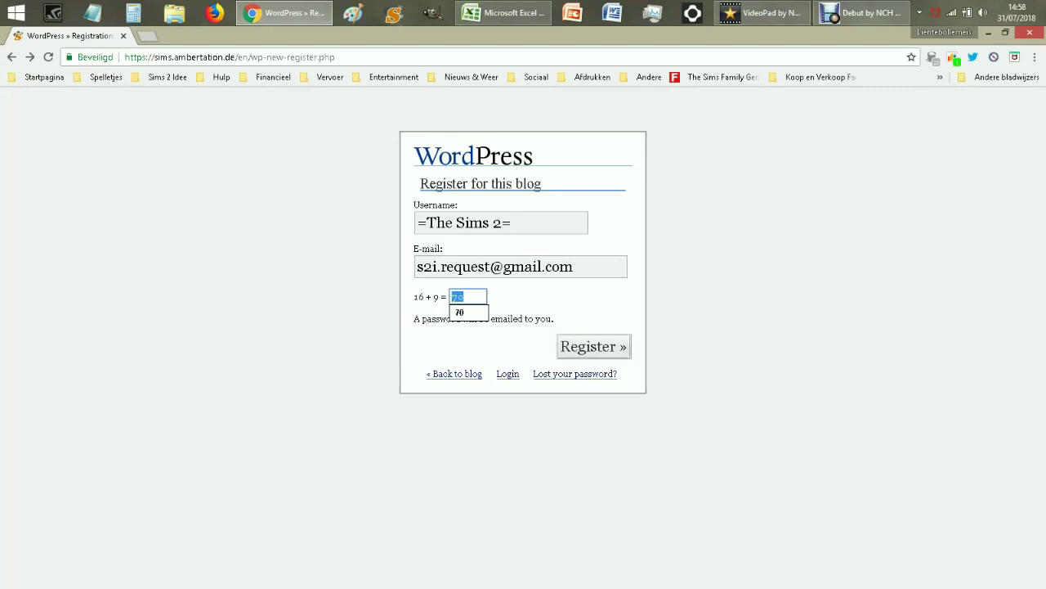
type("25")
key("Return")
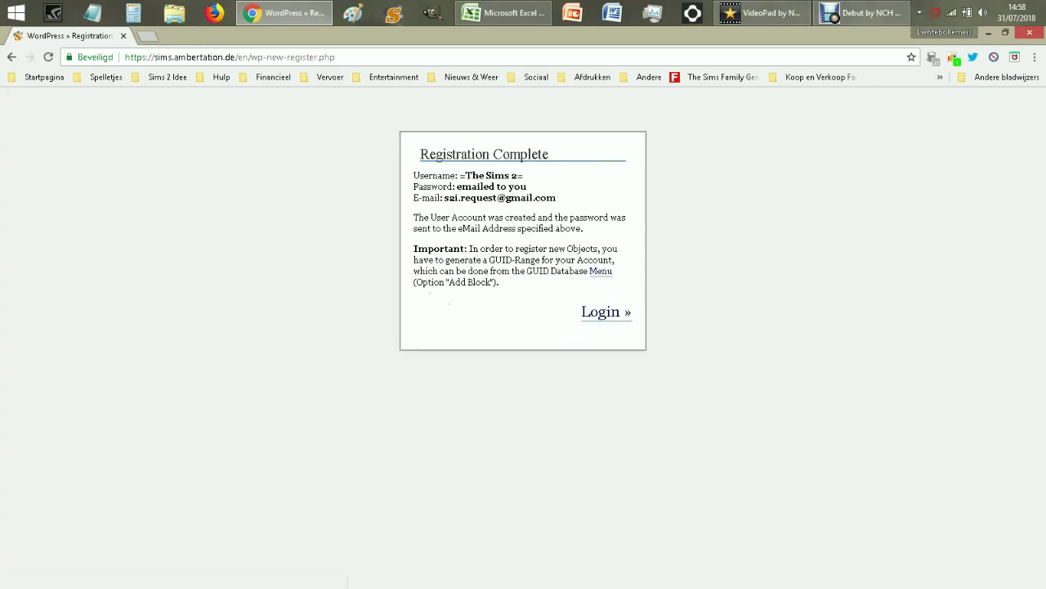